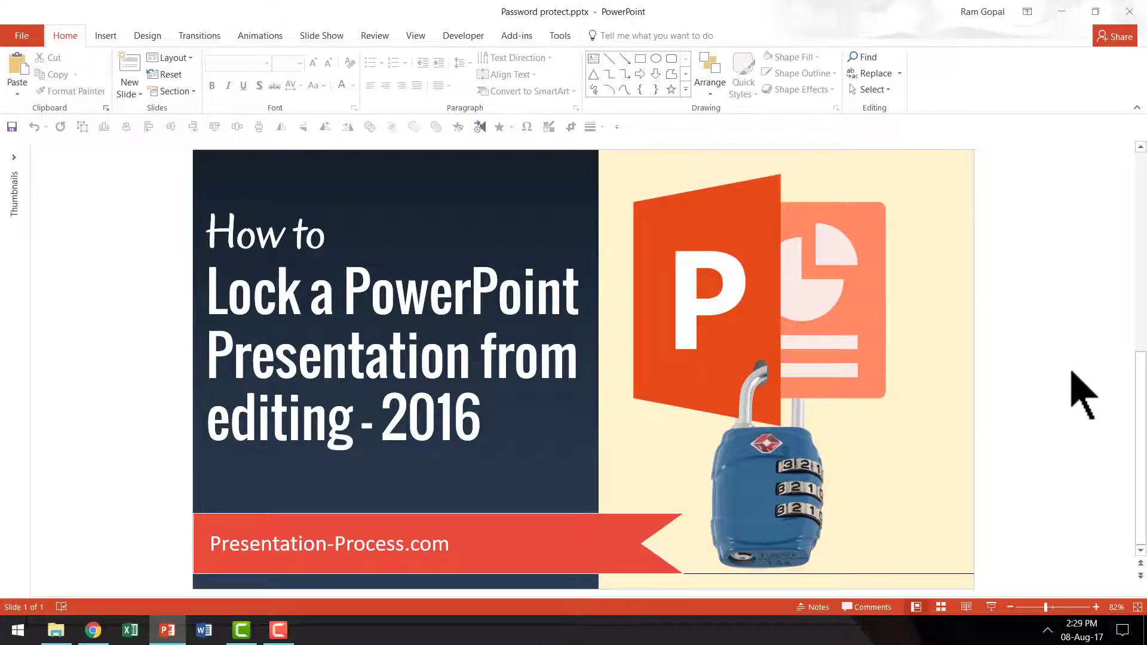
Start a Save As copy on the Desktop named 1Password protect.pptx
click(22, 36)
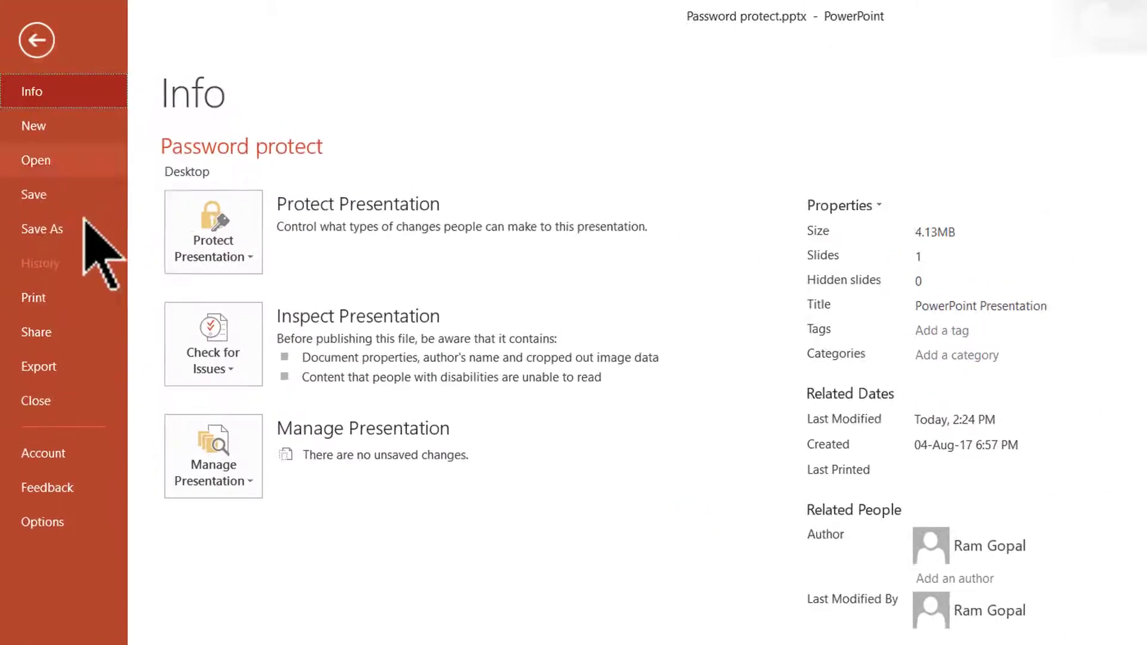
click(100, 238)
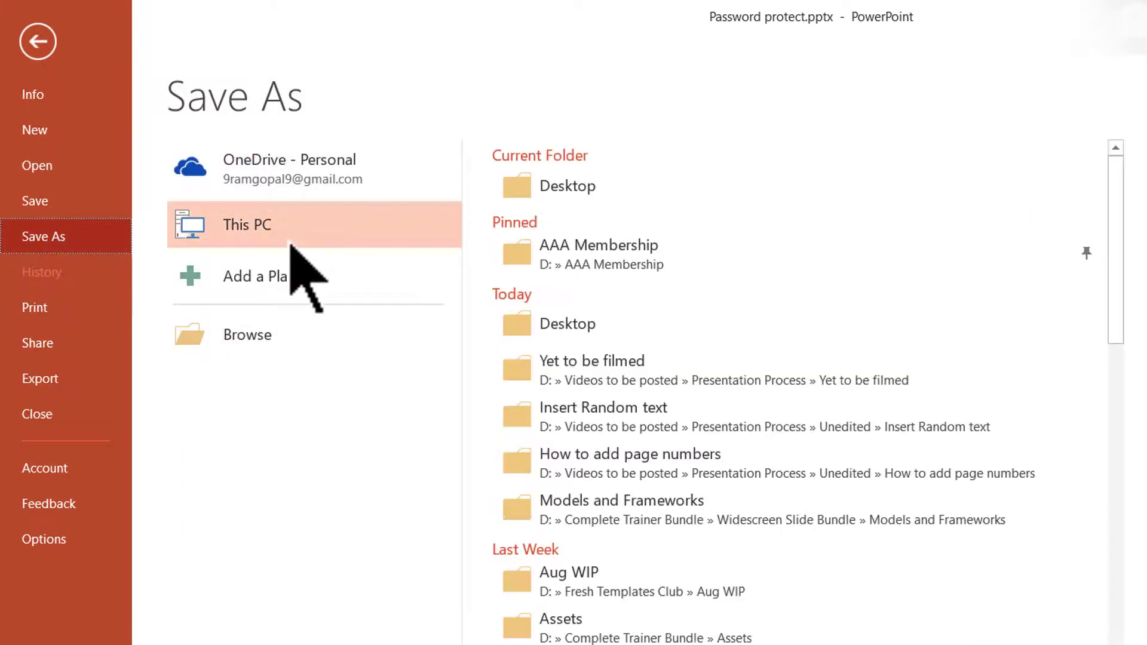
click(580, 193)
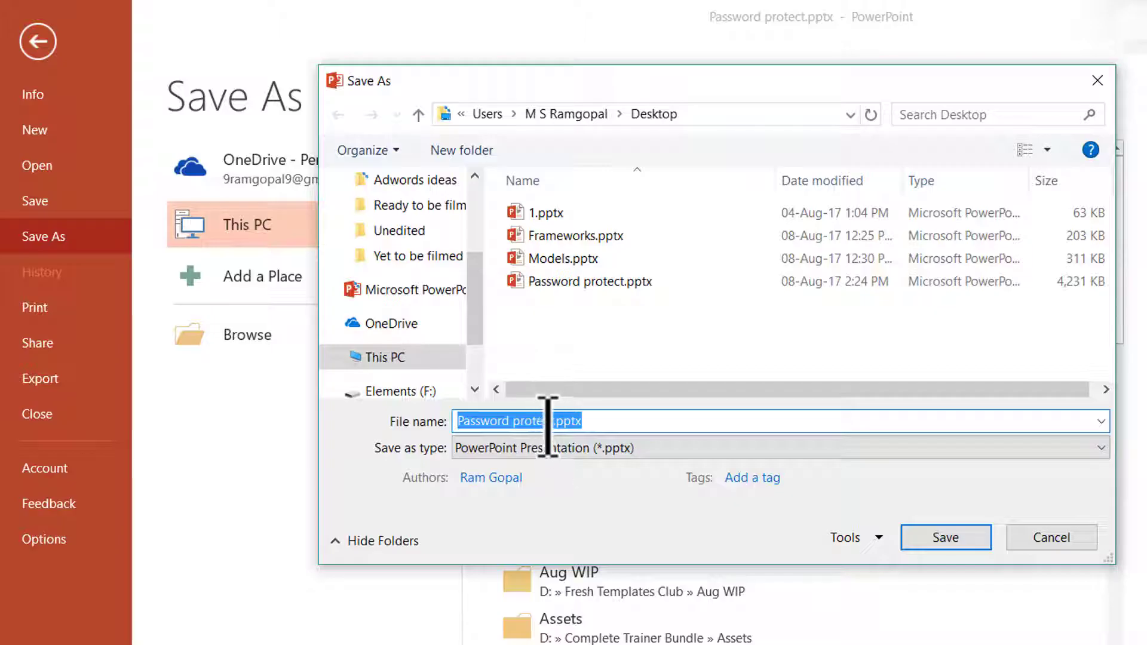
click(459, 421)
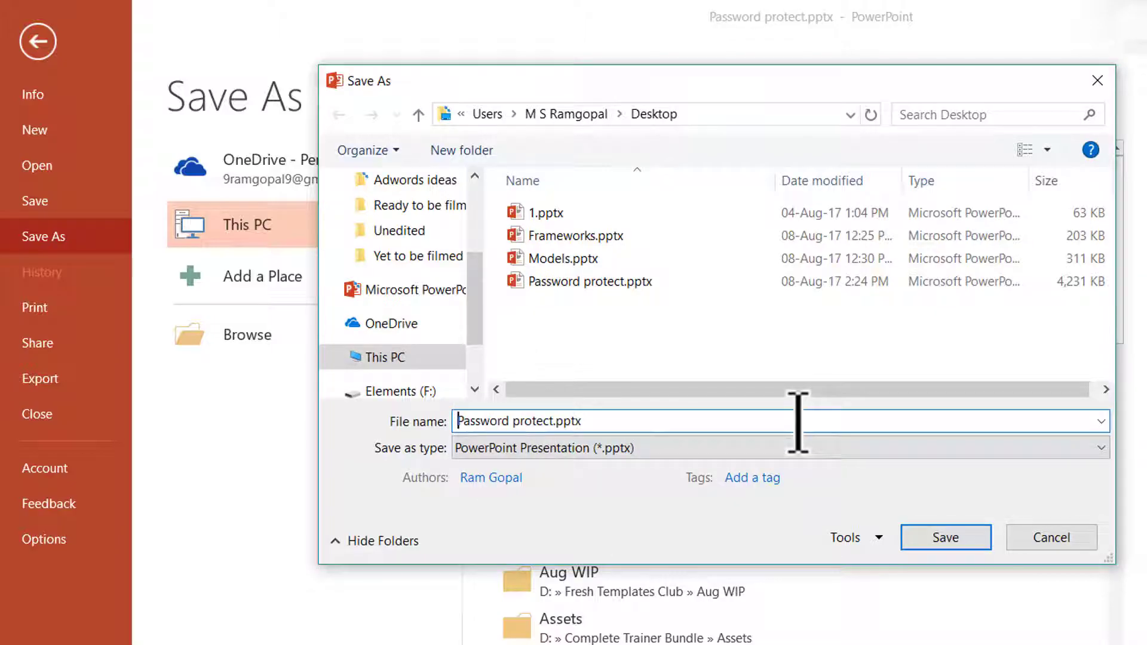
text(1)
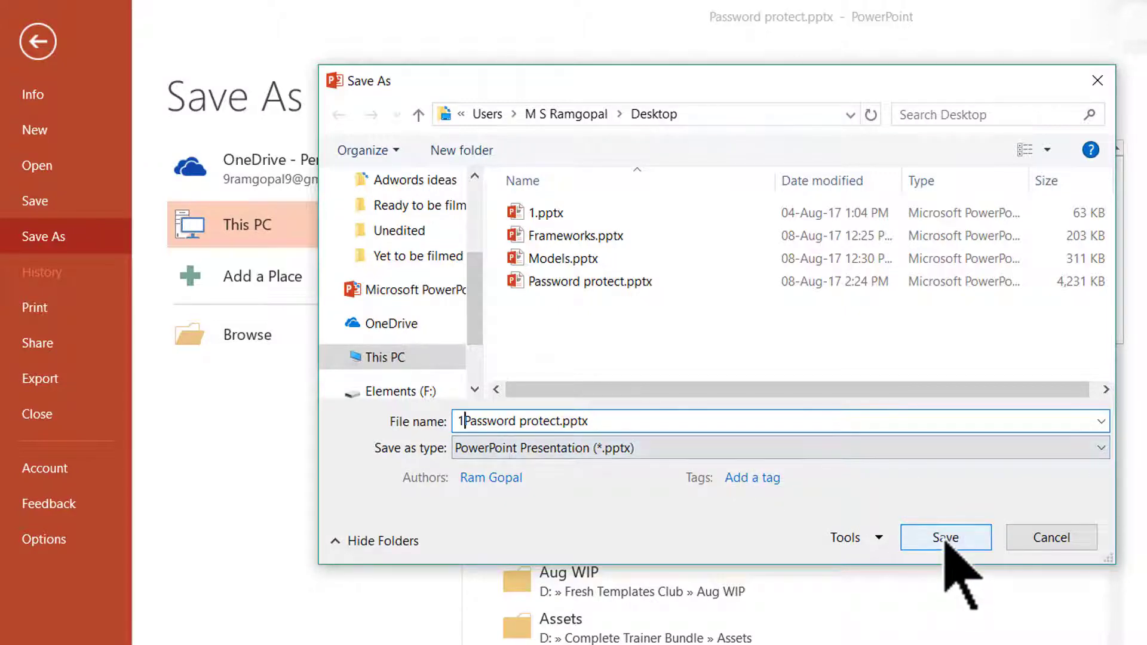
Enter and confirm a password to modify in the copy's General Options
click(865, 535)
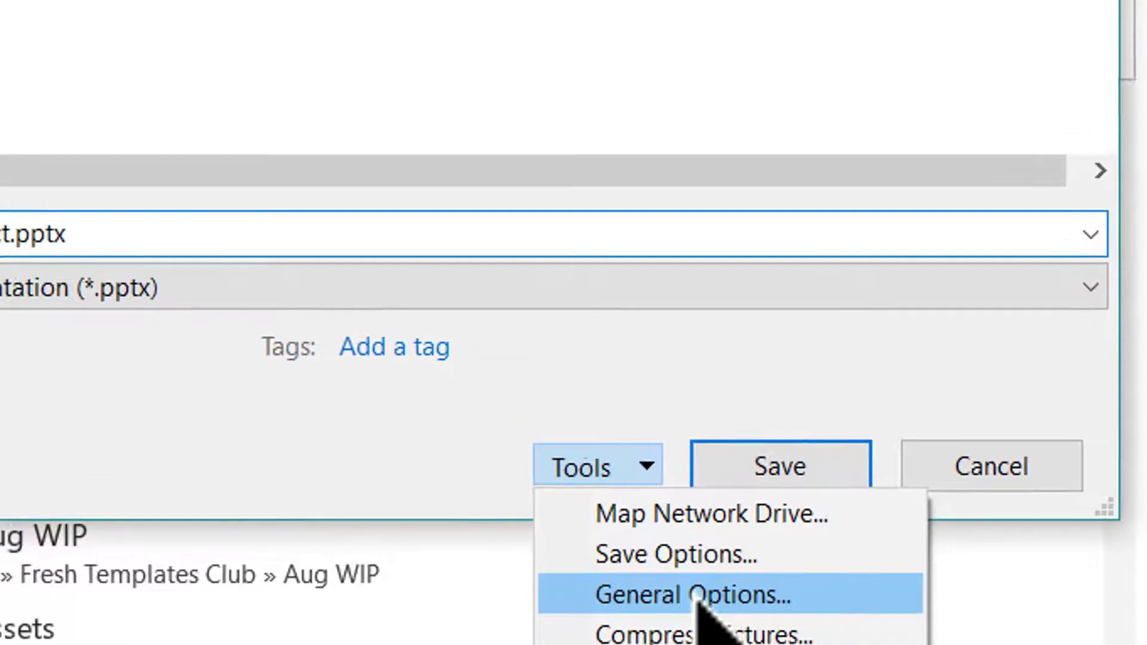
click(661, 561)
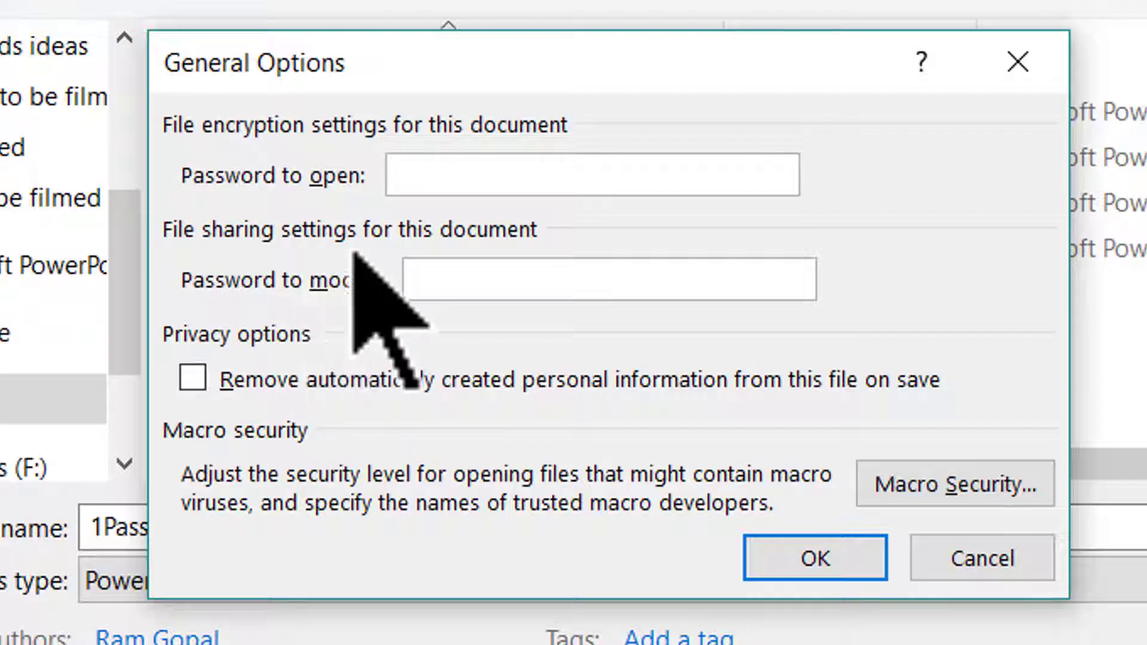
click(434, 278)
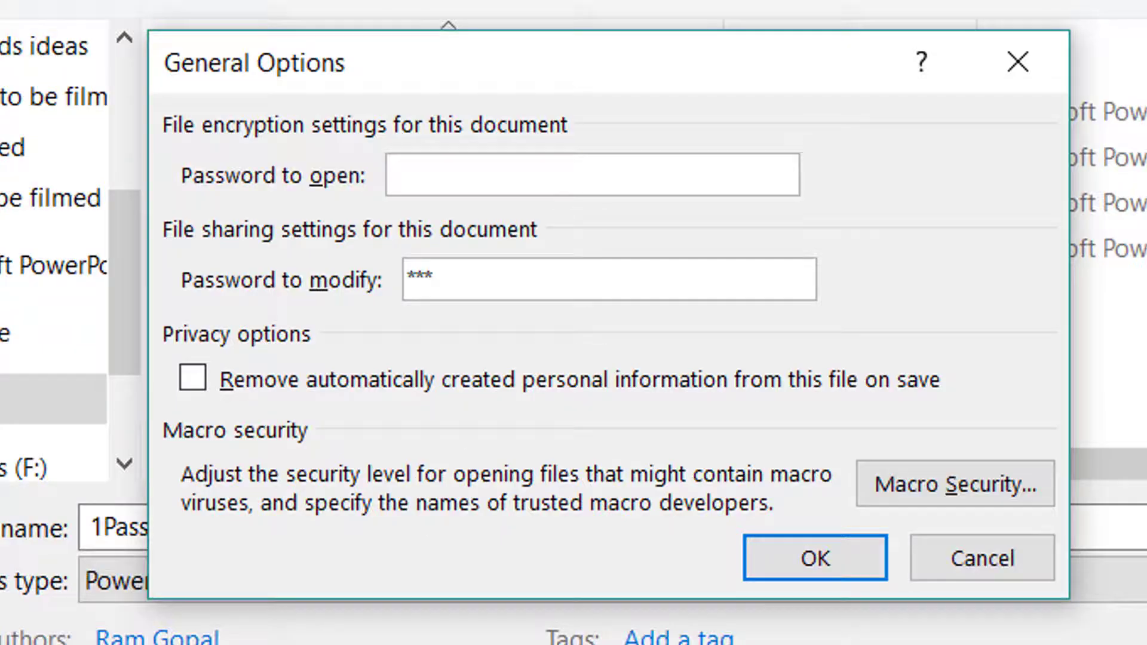
click(792, 547)
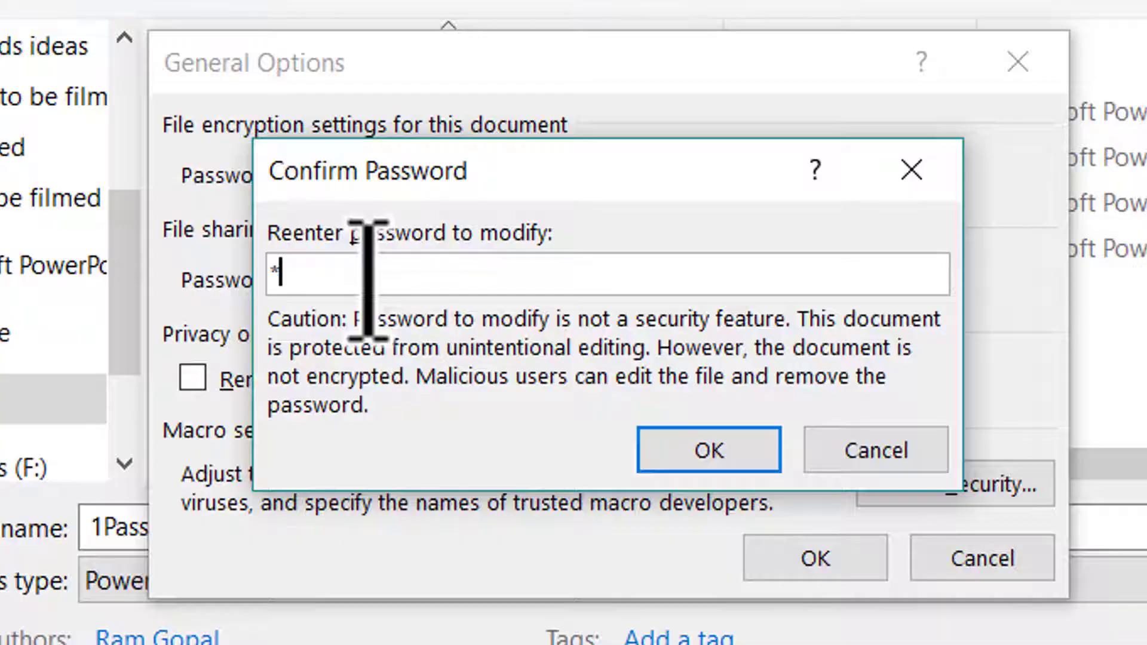
click(745, 461)
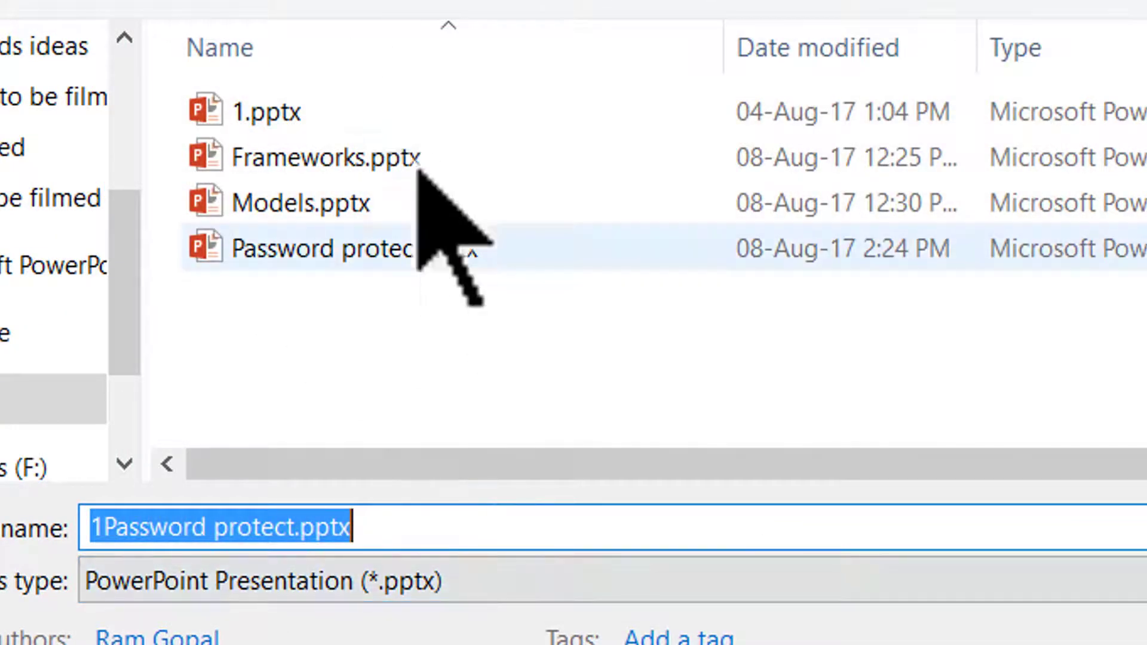
Save 1Password protect.pptx to the Desktop and close PowerPoint
key(Return)
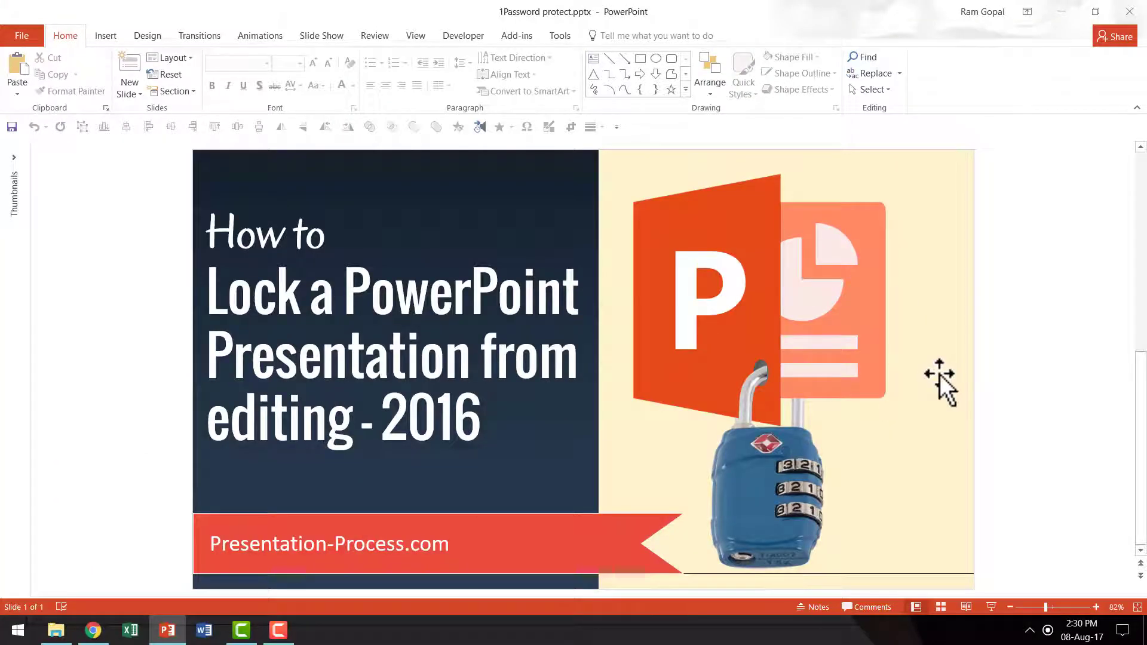
click(1127, 12)
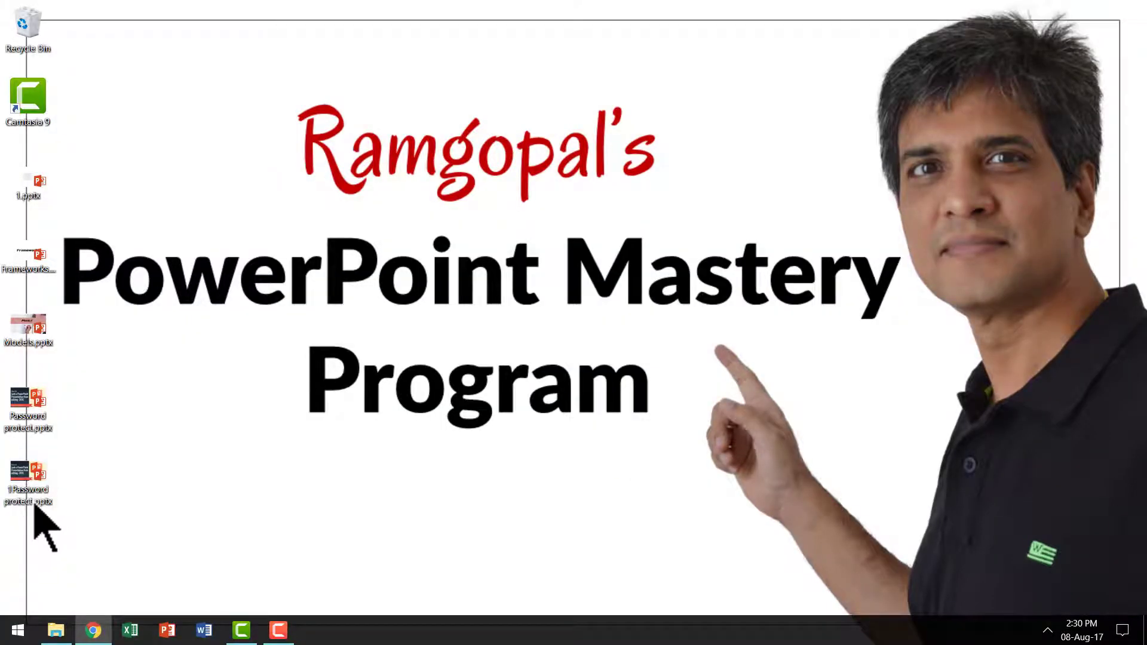
Open 1Password protect.pptx, get rejected without a password, then open it read-only
double_click(27, 484)
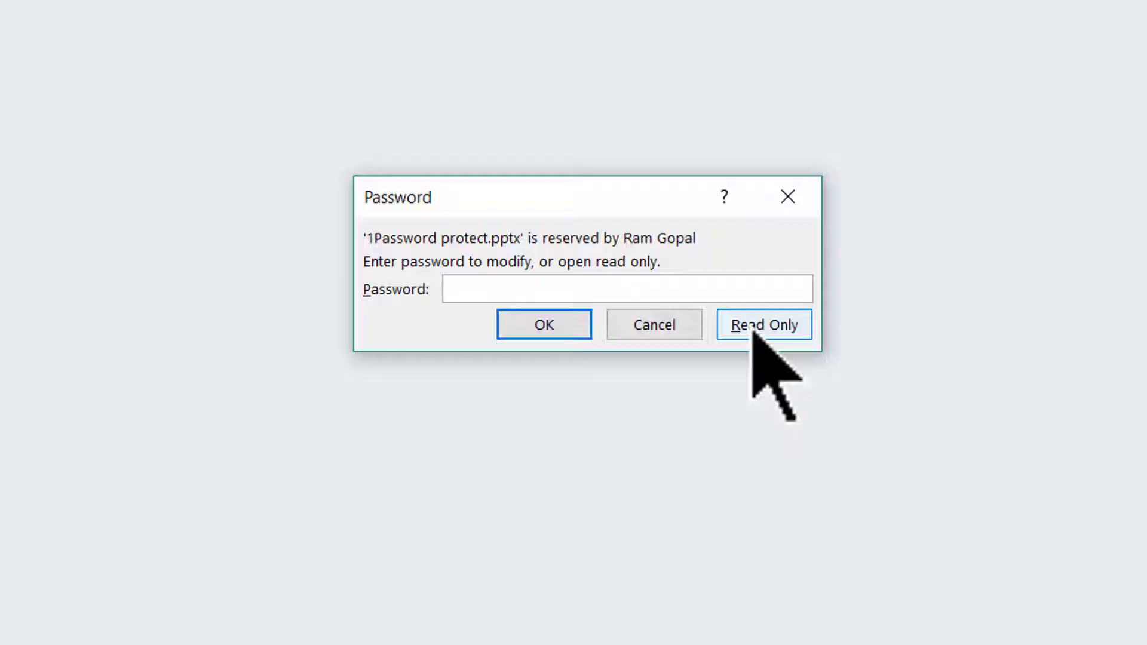
click(531, 322)
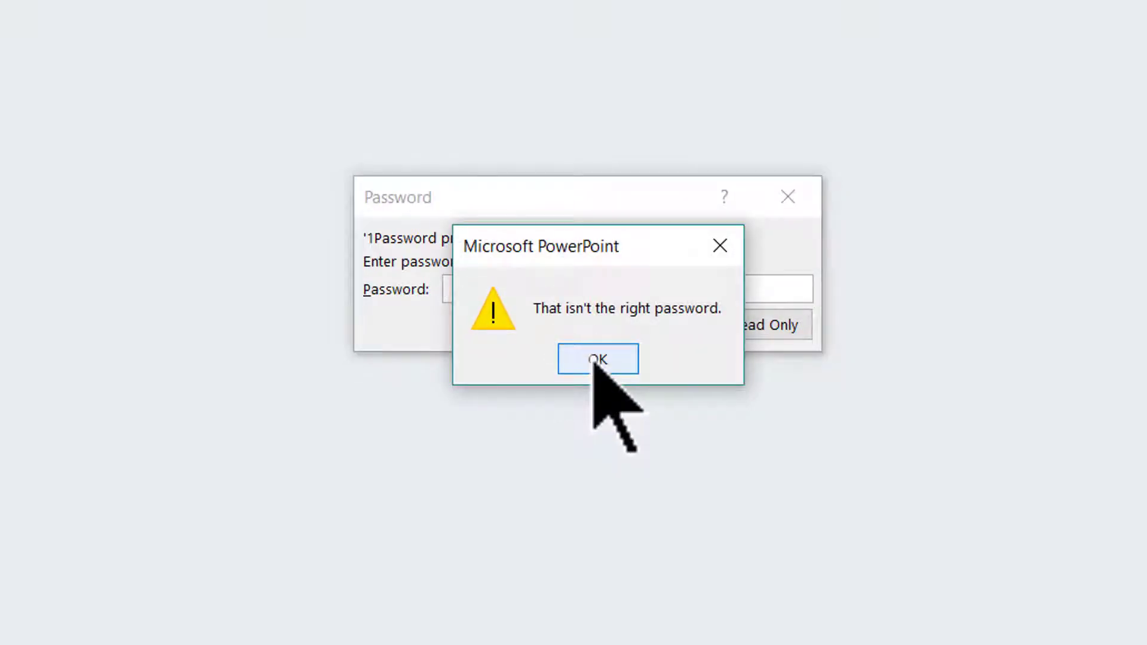
click(602, 355)
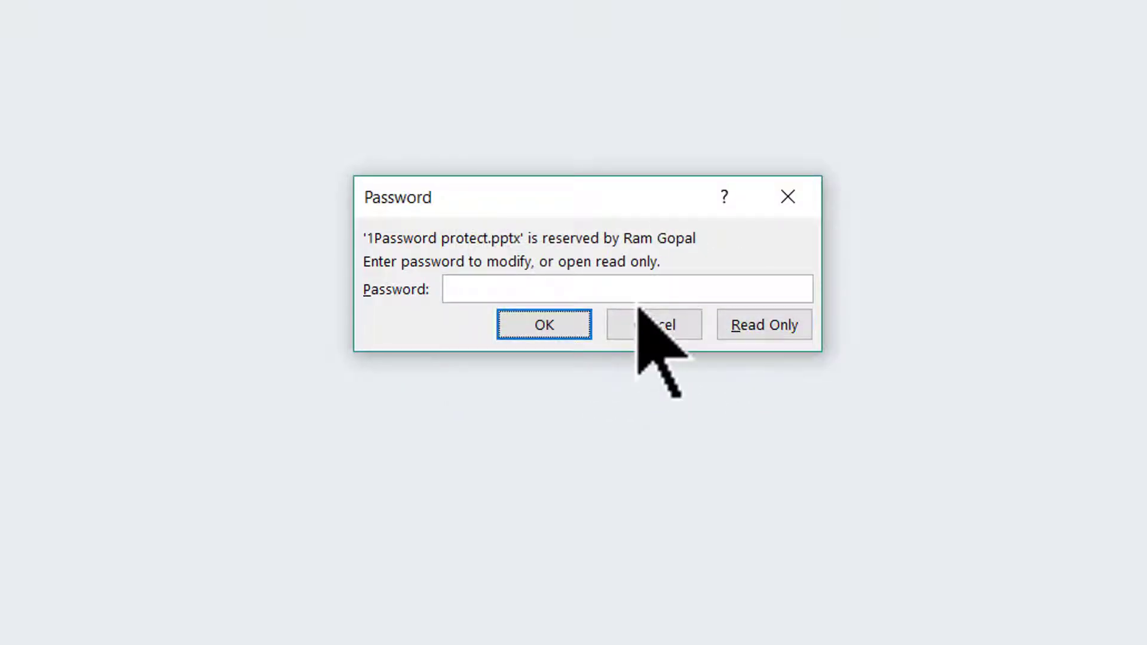
click(755, 324)
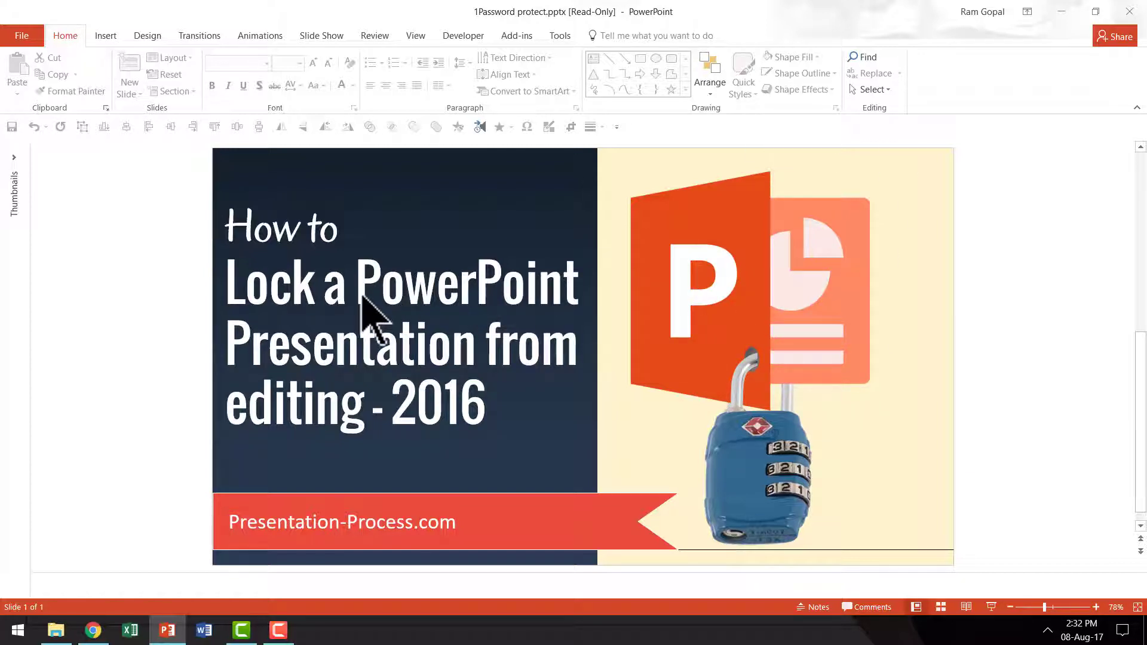
Select parts of the read-only title slide's text, then deselect it
click(381, 287)
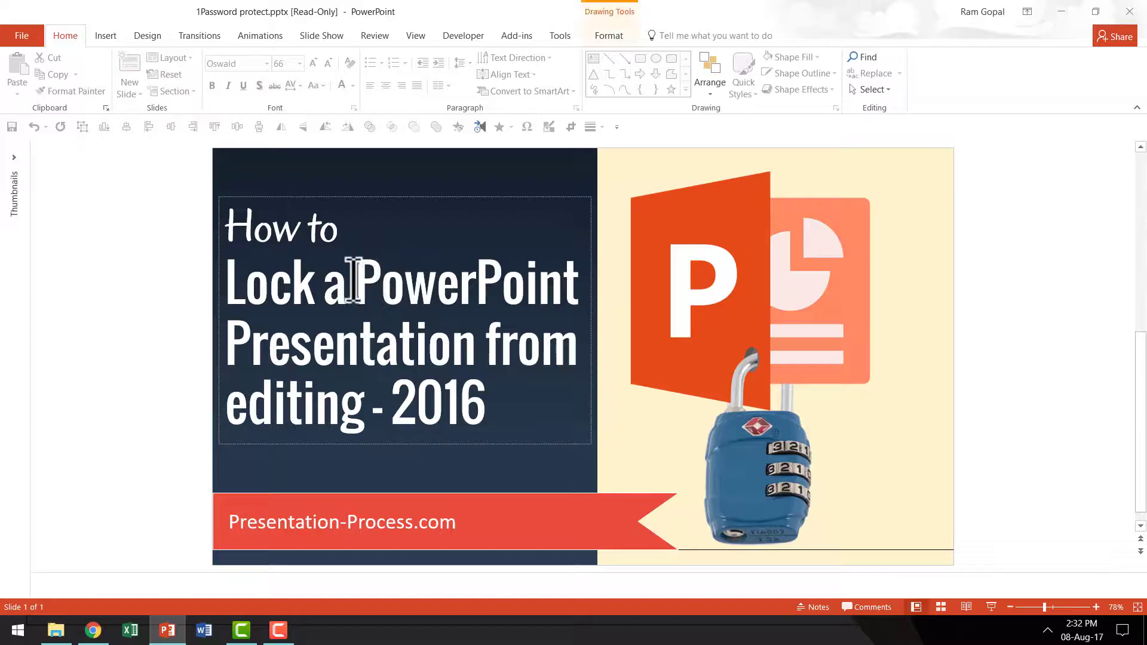
mouse_move(354, 282)
mouse_down()
mouse_move(537, 282)
mouse_move(583, 295)
mouse_up()
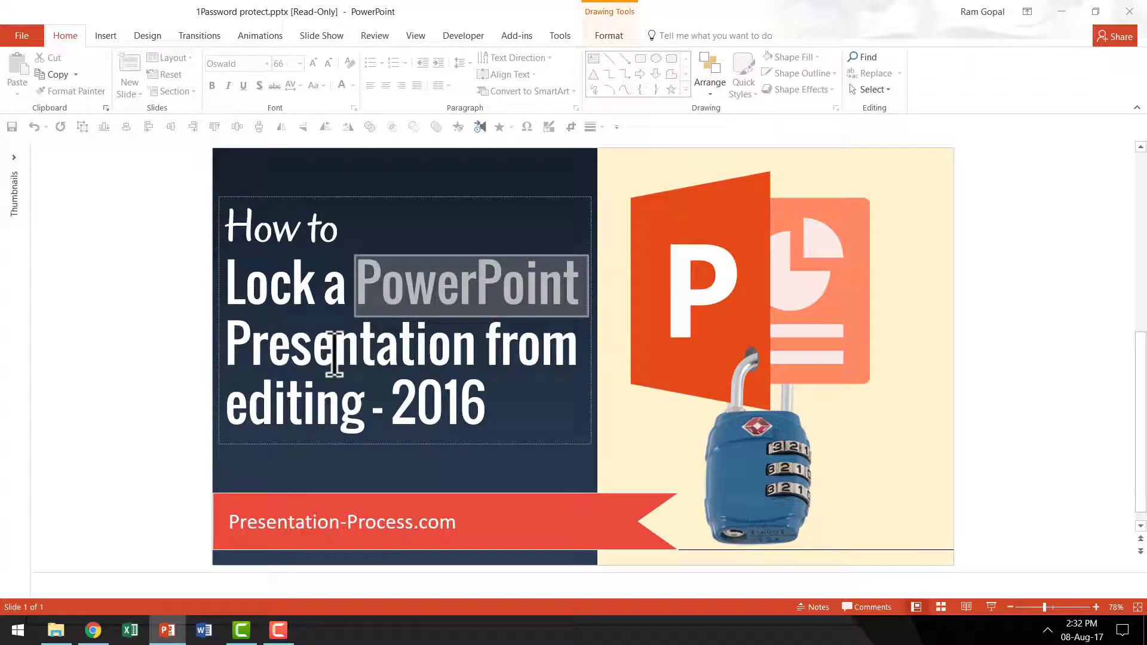
drag(333, 354, 563, 358)
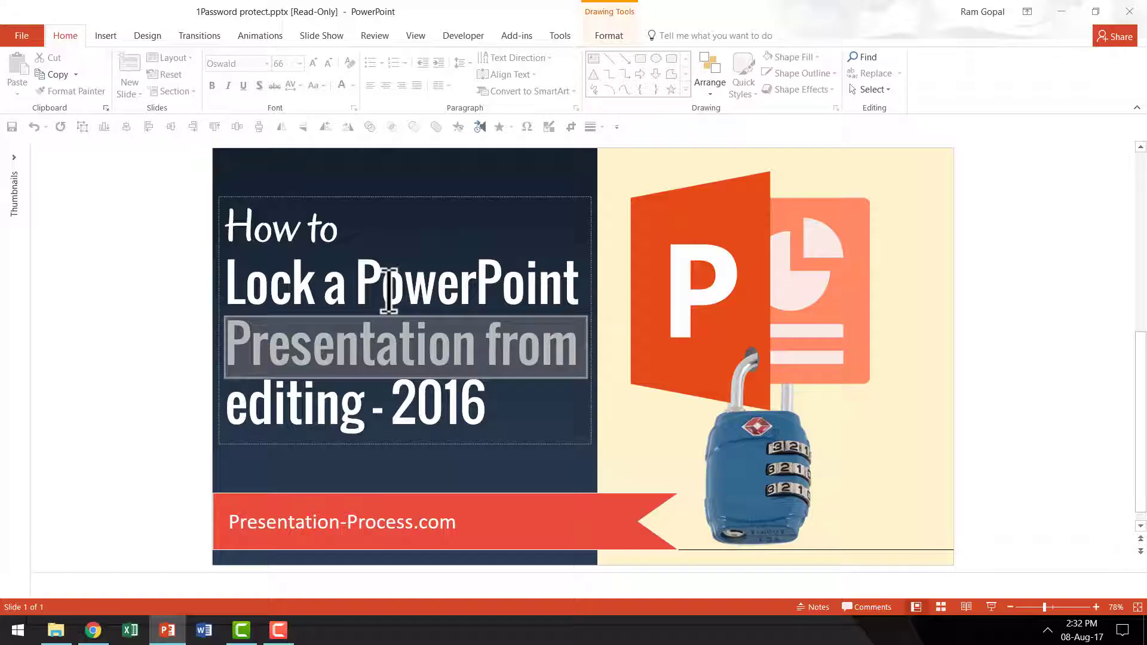
click(180, 307)
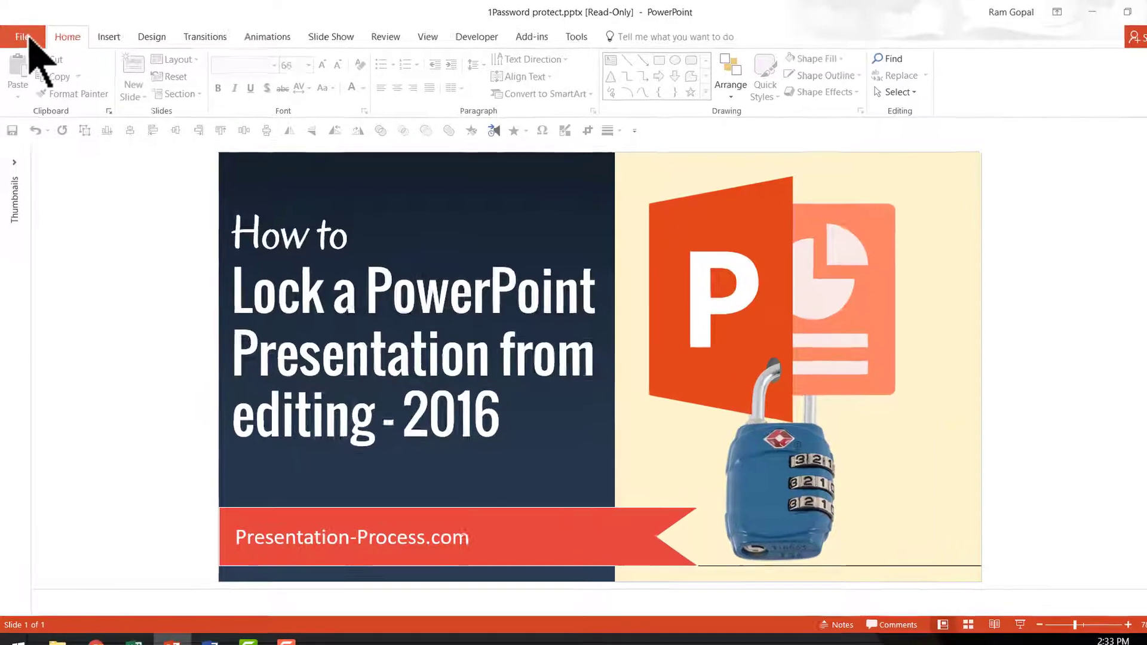
Review the Read-Only Presentation notice on the Info page, then close PowerPoint
click(27, 37)
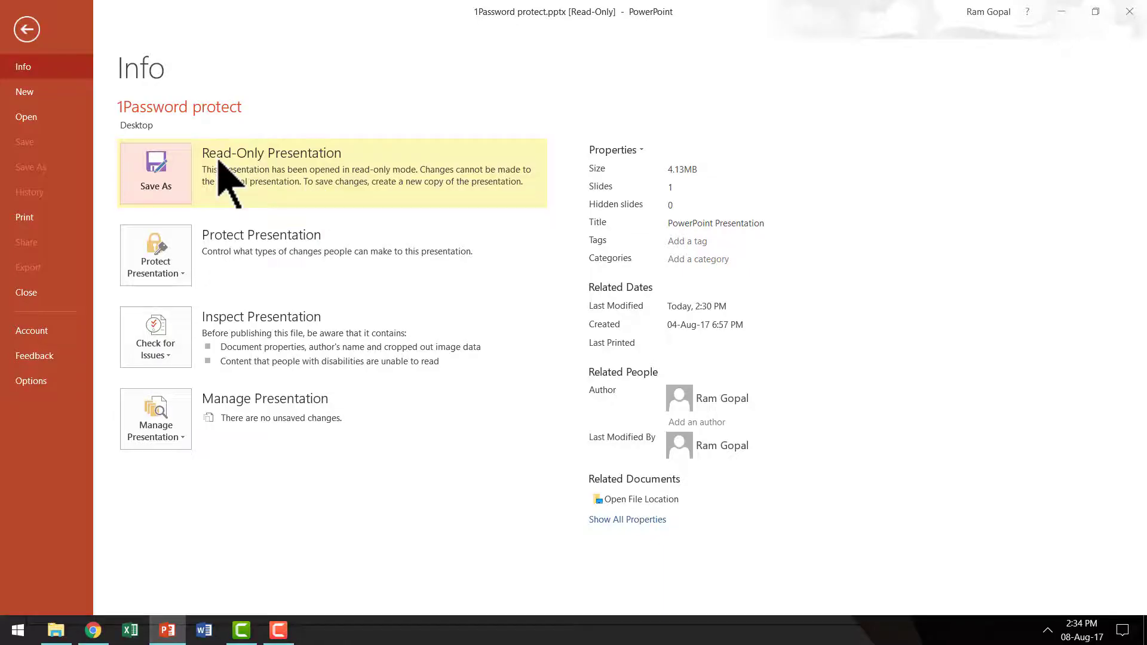
click(26, 28)
click(1129, 11)
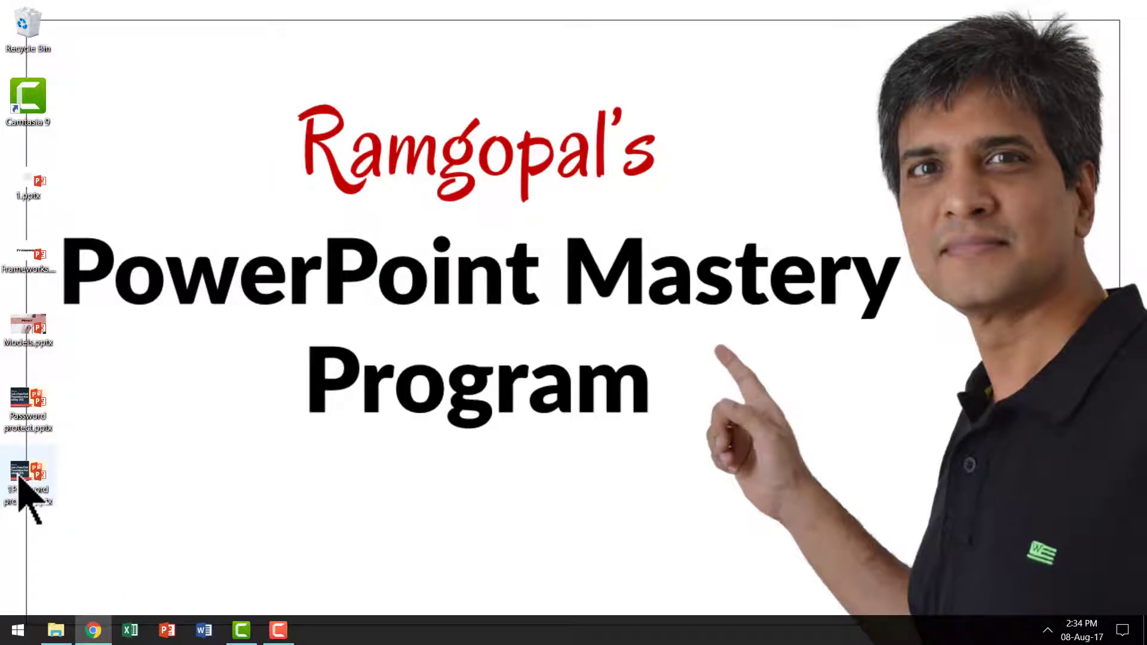
Open 1Password protect.pptx from the desktop using its modify password
double_click(27, 482)
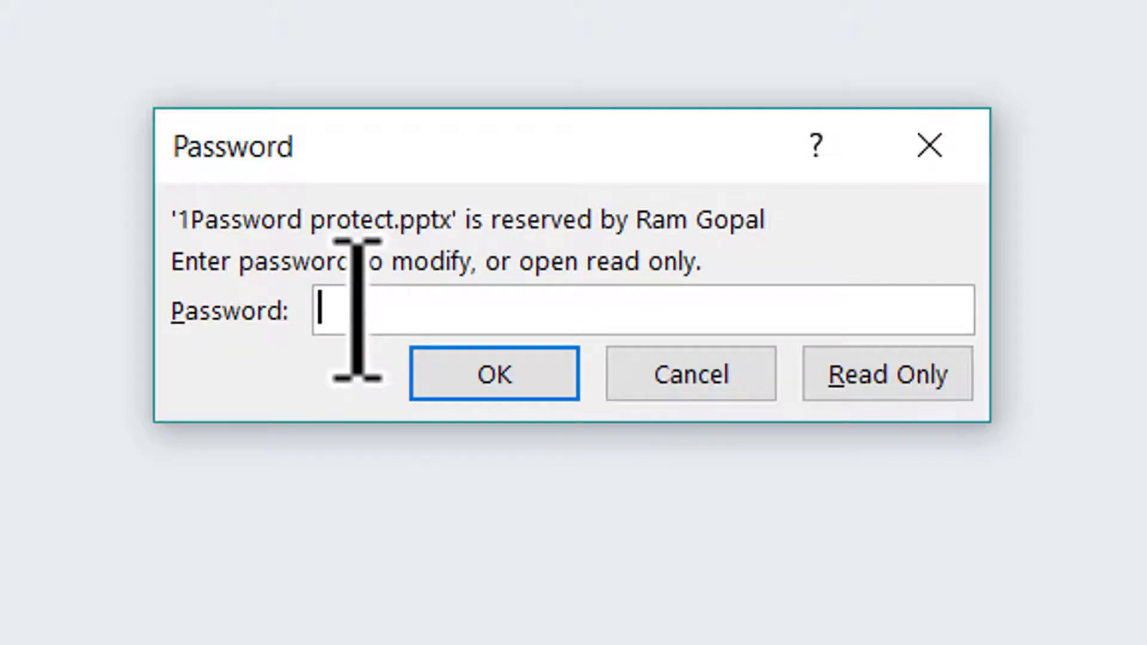
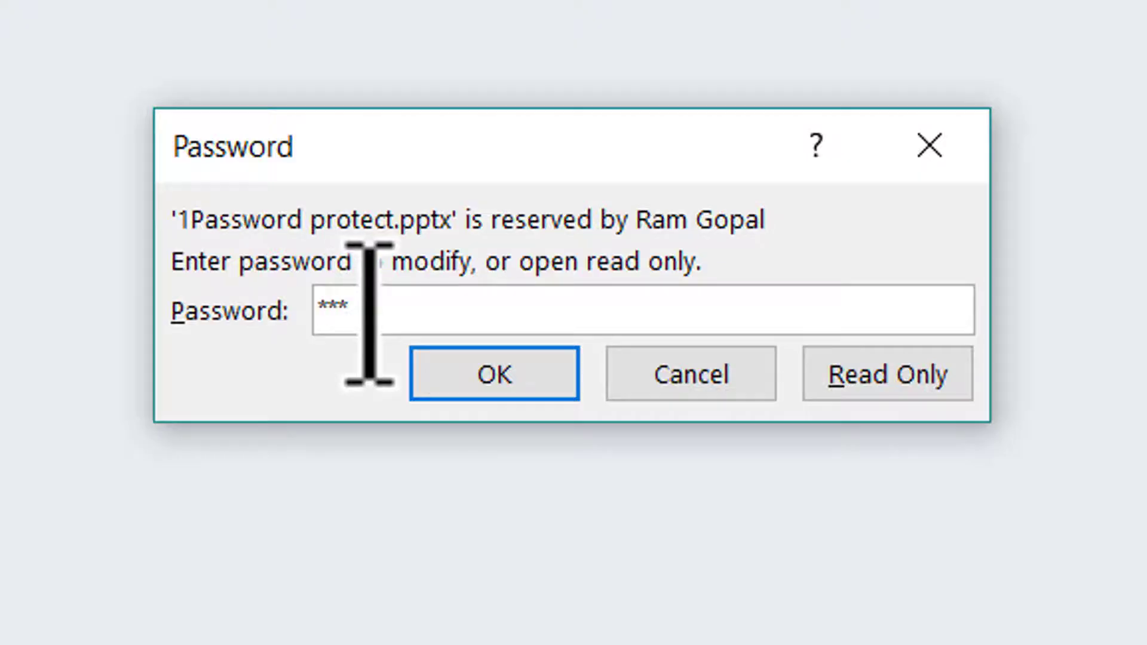
click(478, 387)
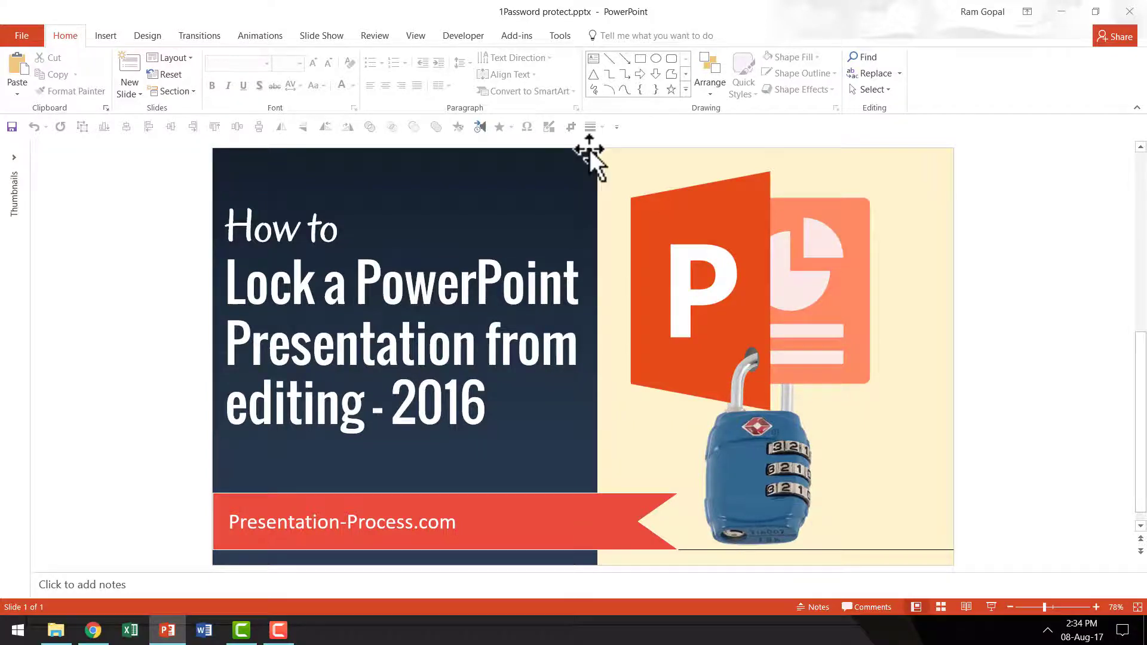
Clear the modify password in General Options and replace 1Password protect.pptx on the Desktop
click(27, 35)
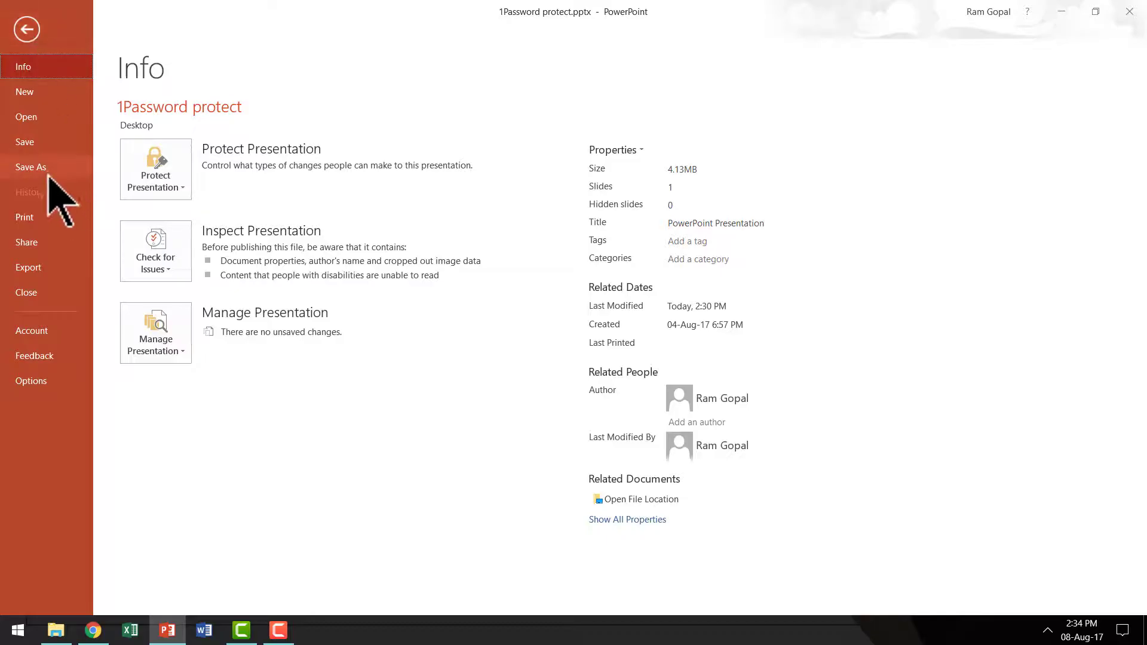
click(33, 167)
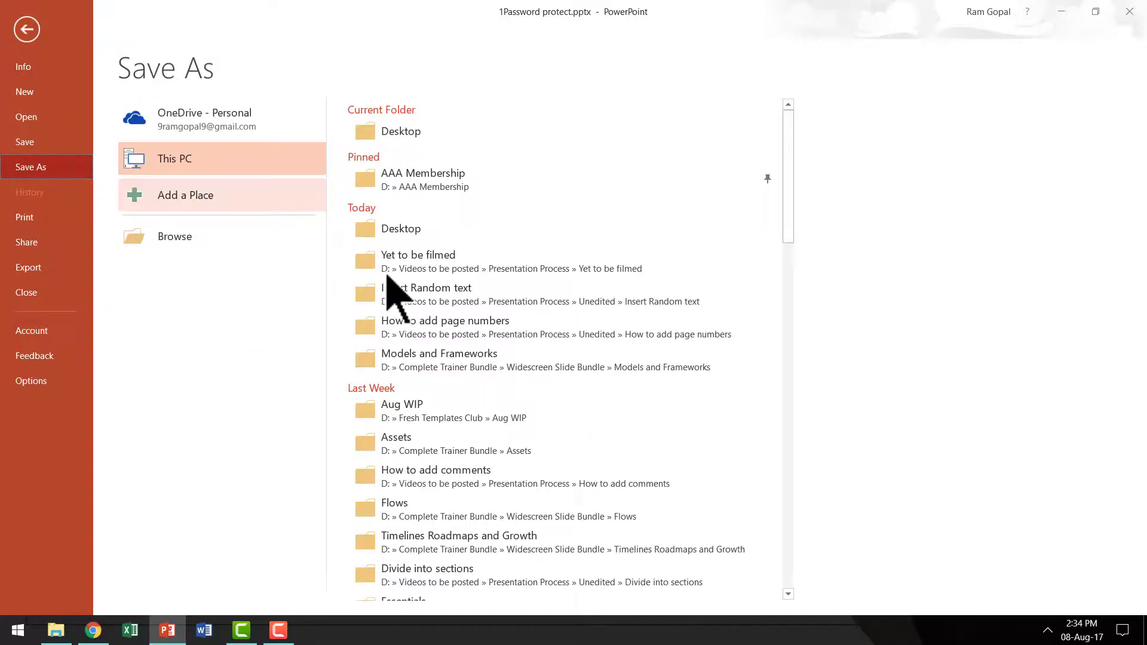
click(464, 135)
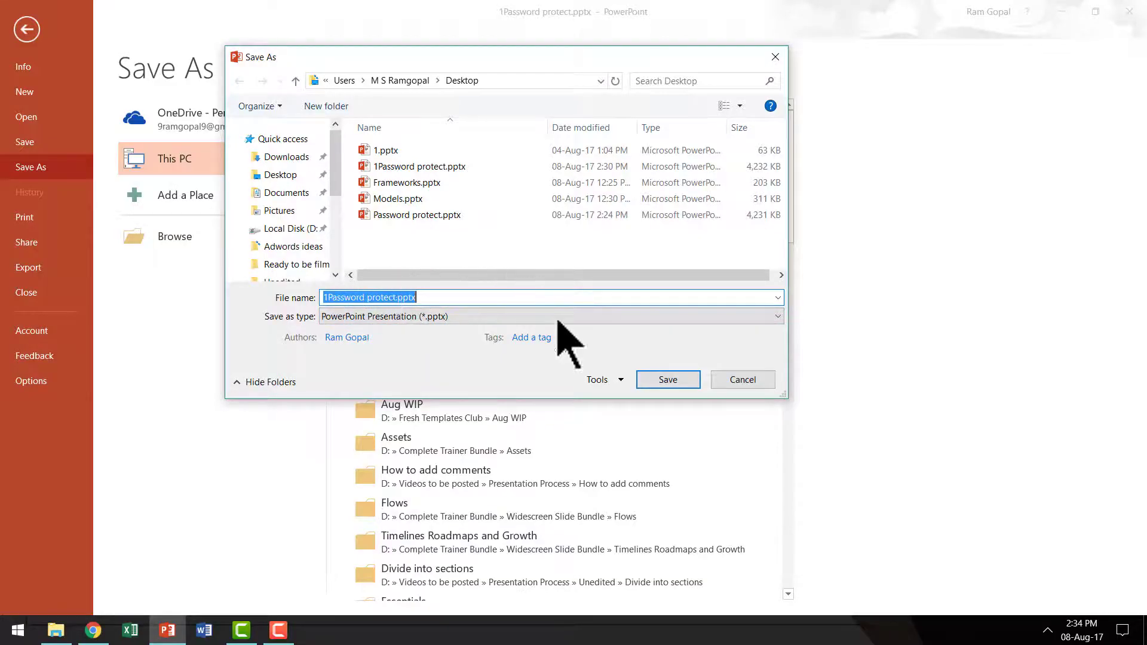
click(615, 379)
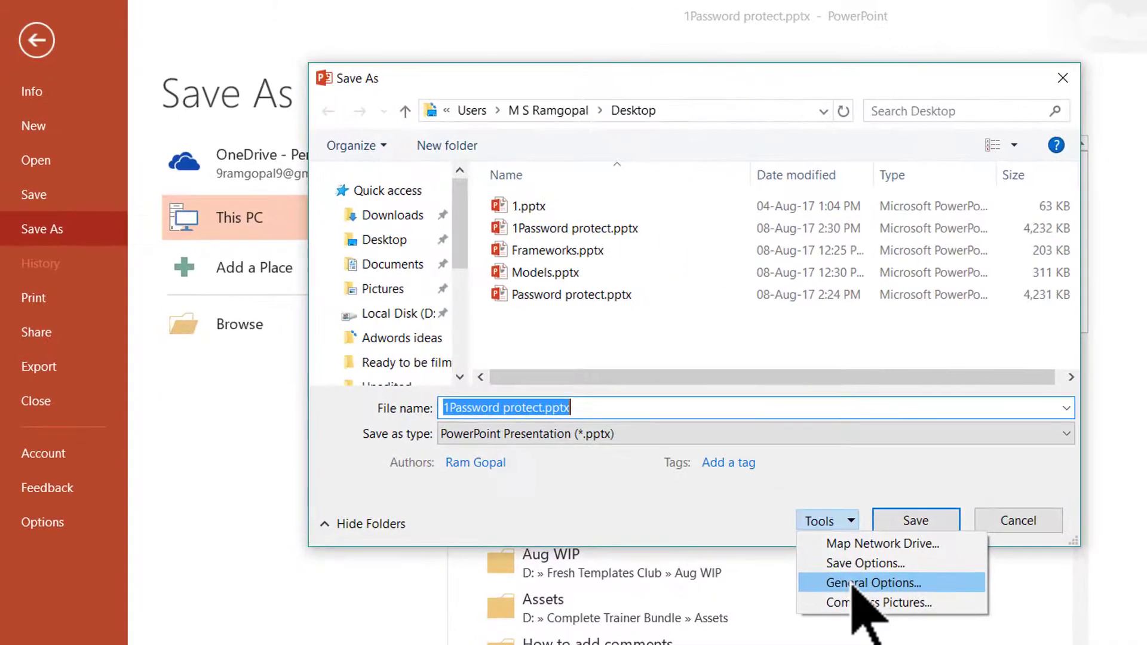
click(627, 423)
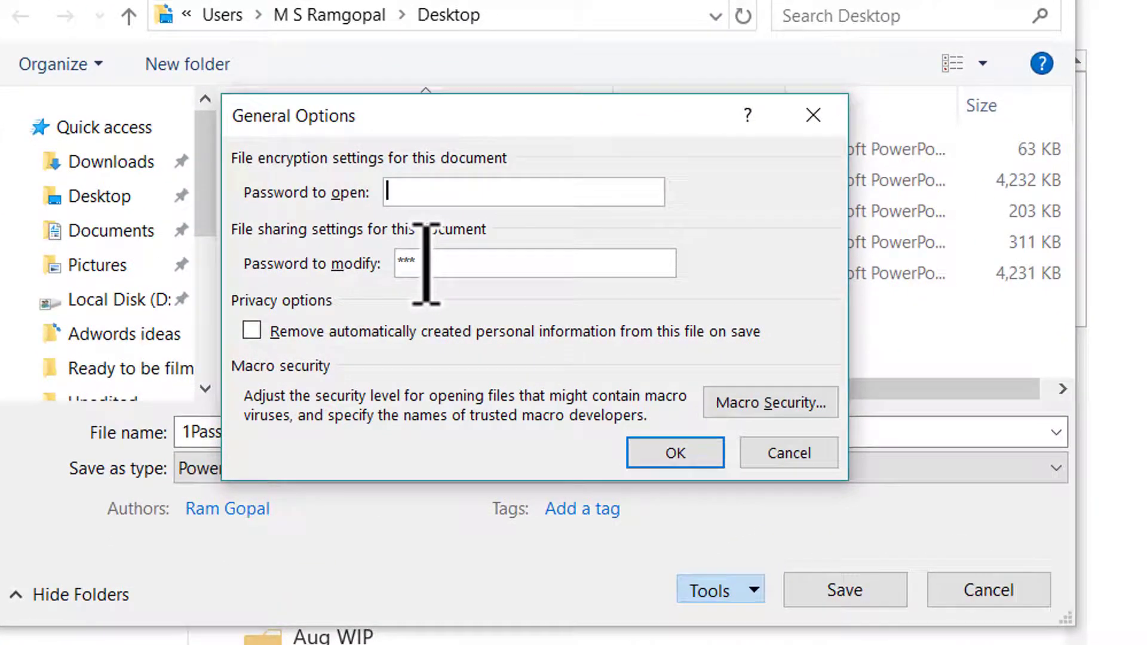
drag(426, 264, 346, 264)
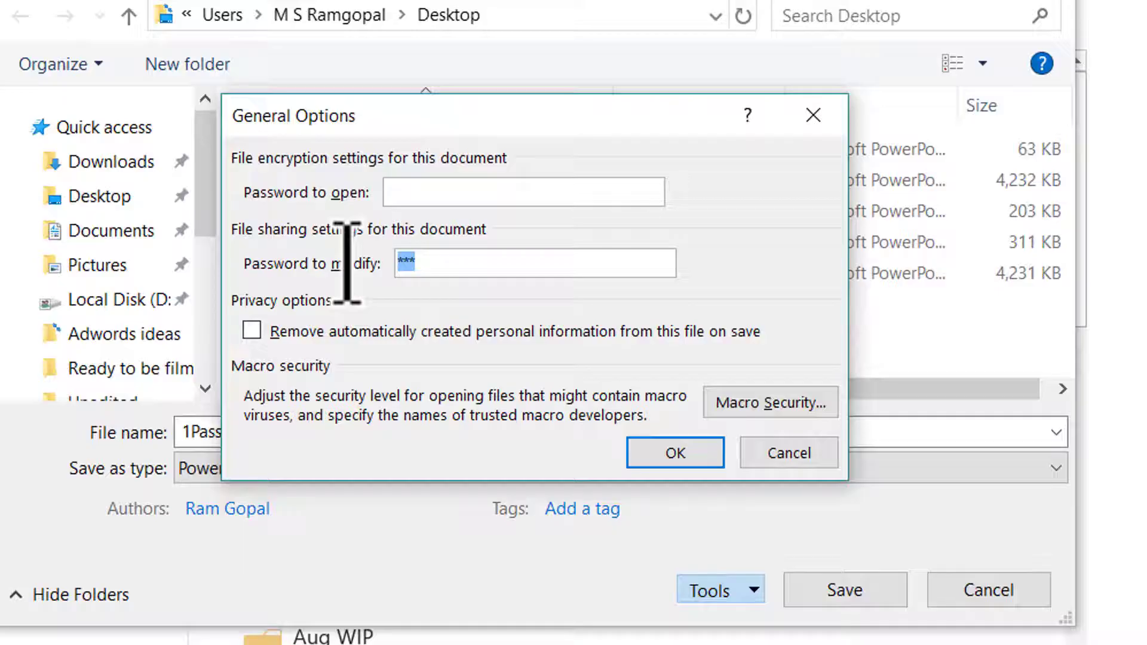
key(BackSpace)
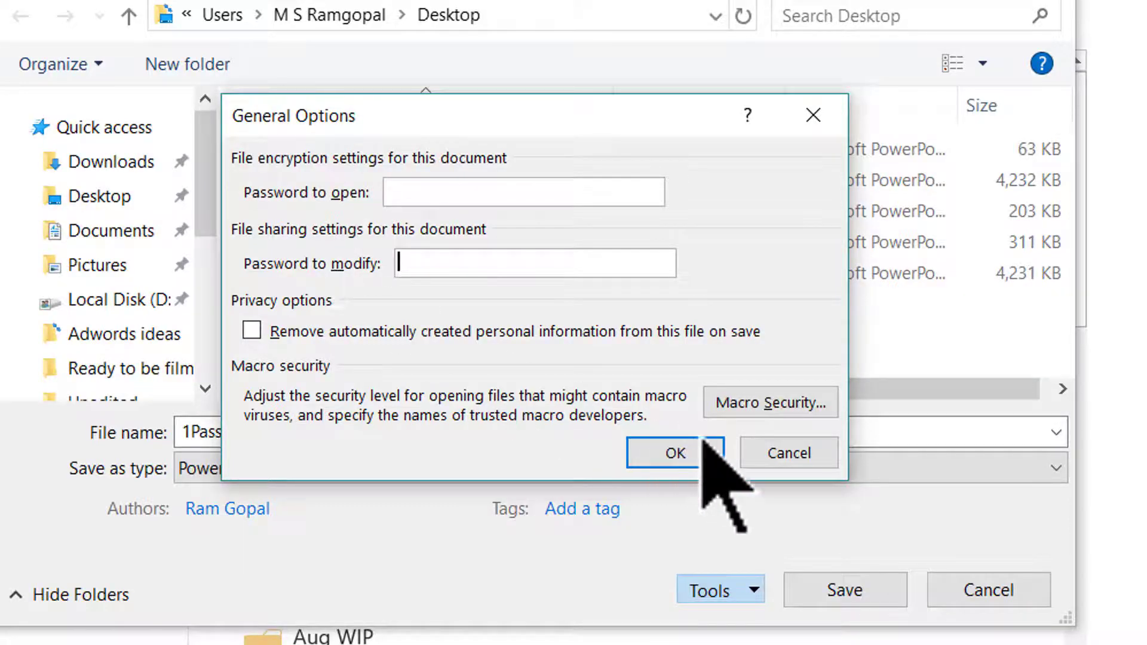
click(704, 459)
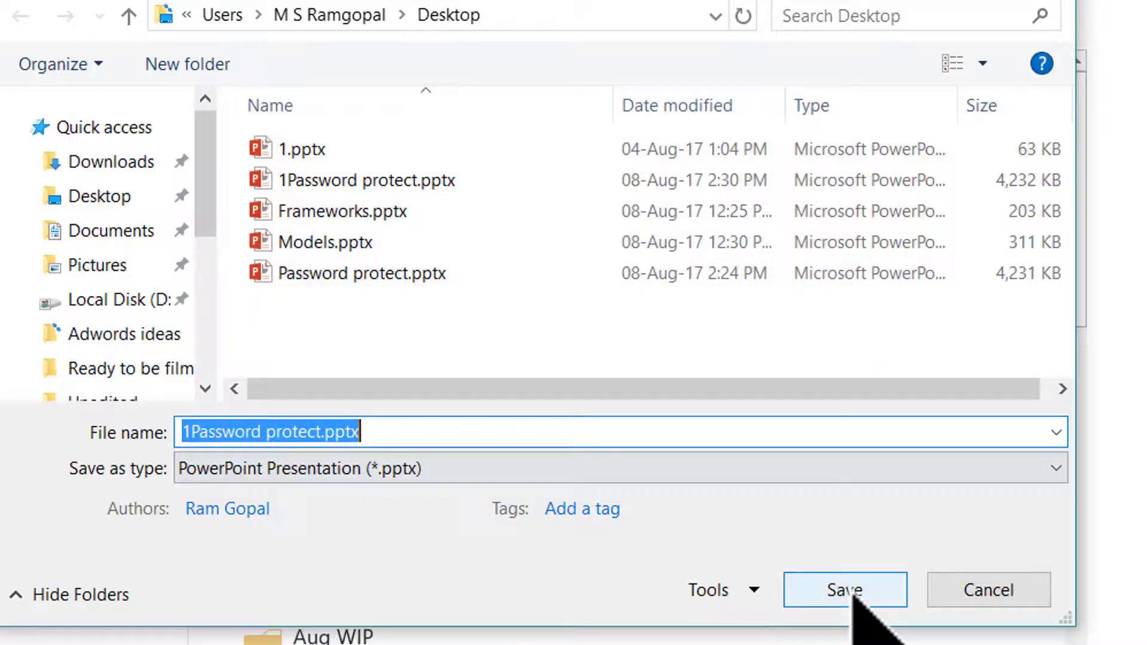
click(849, 591)
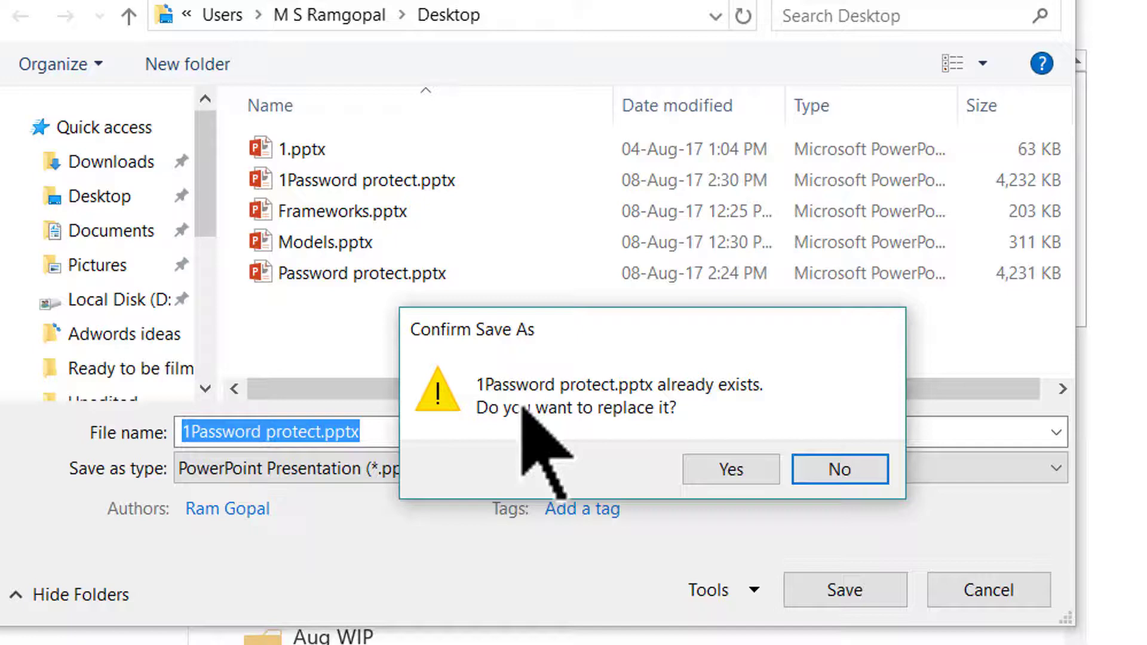
click(743, 472)
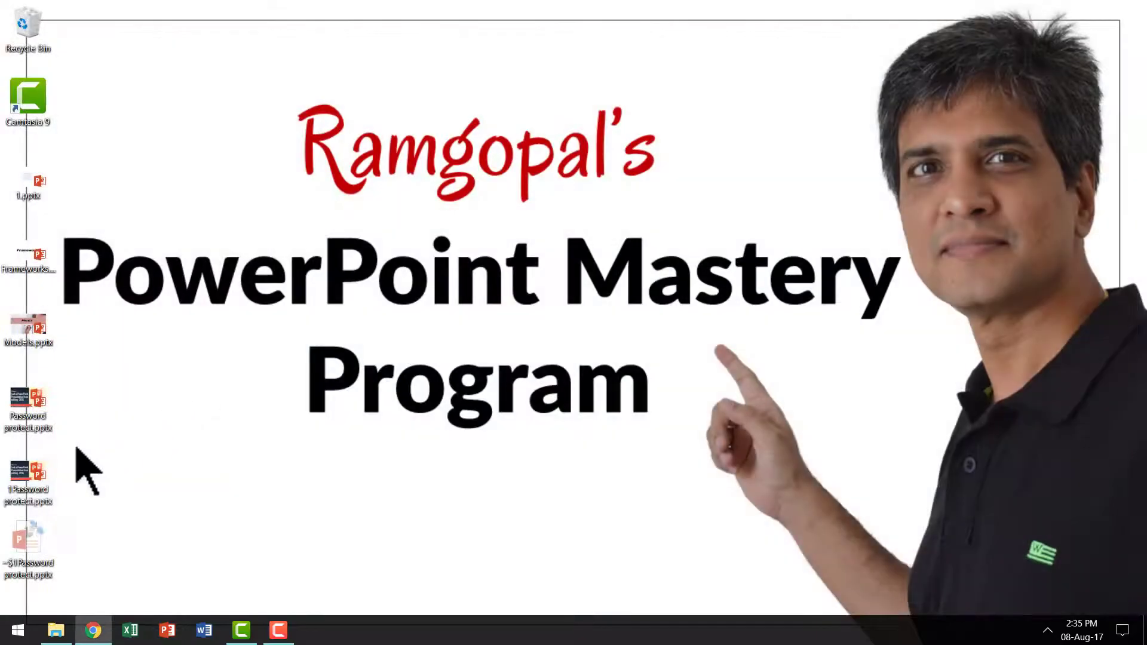
Reopen 1Password protect.pptx, test-edit the word 'PowerPoint' in the title, then undo it
double_click(35, 488)
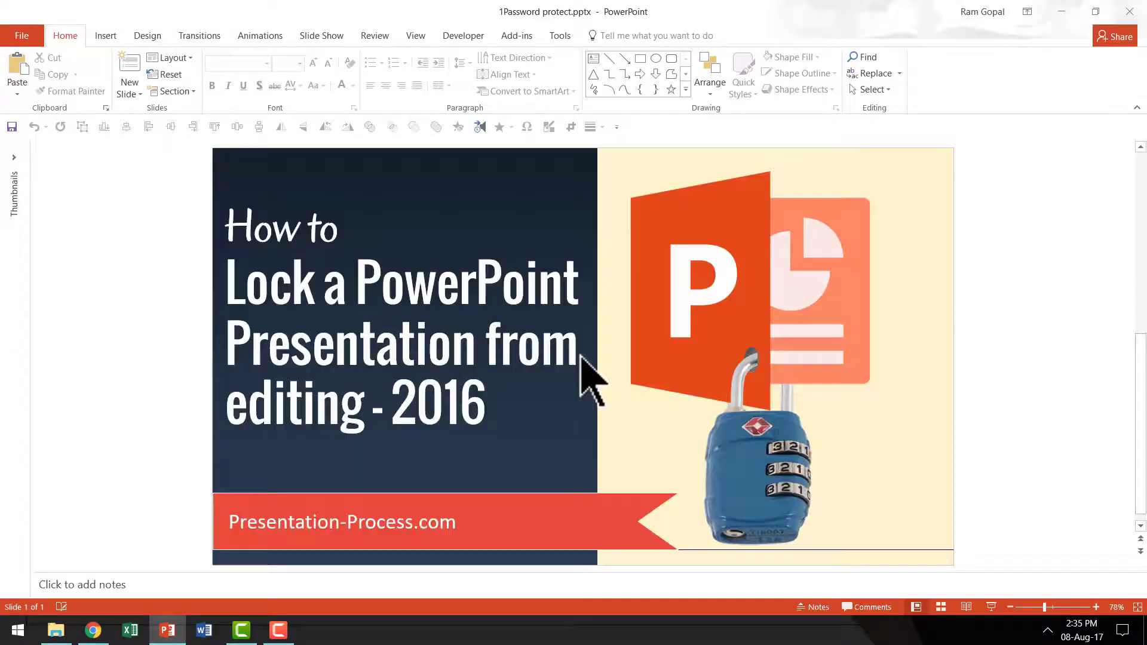
click(419, 332)
drag(405, 285, 524, 285)
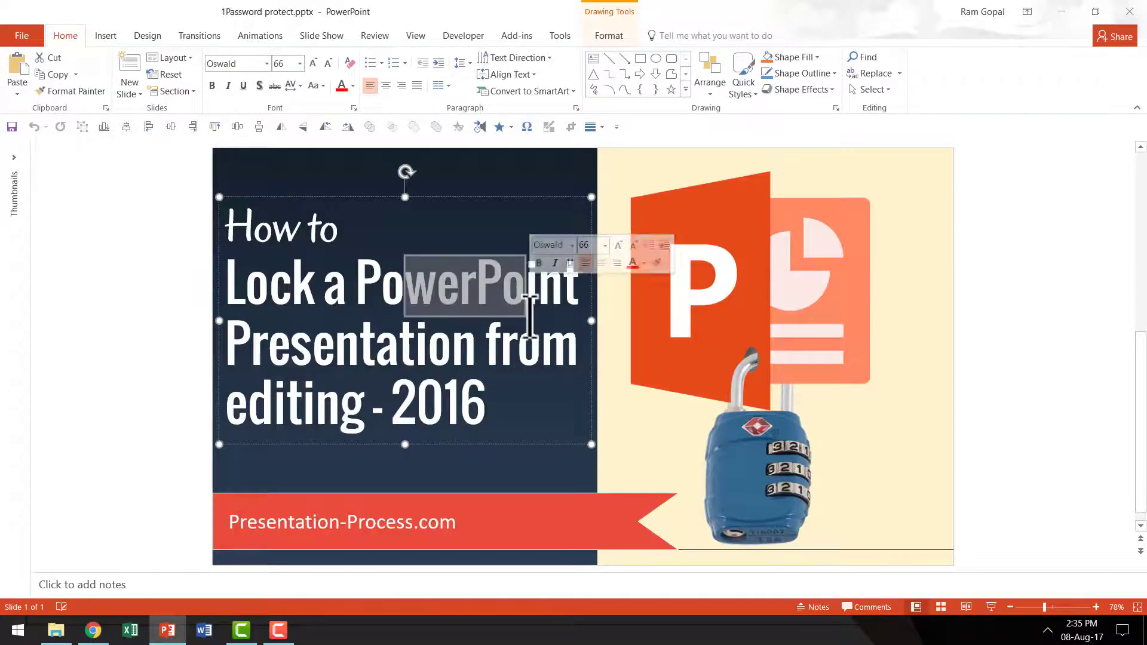
text(trtr)
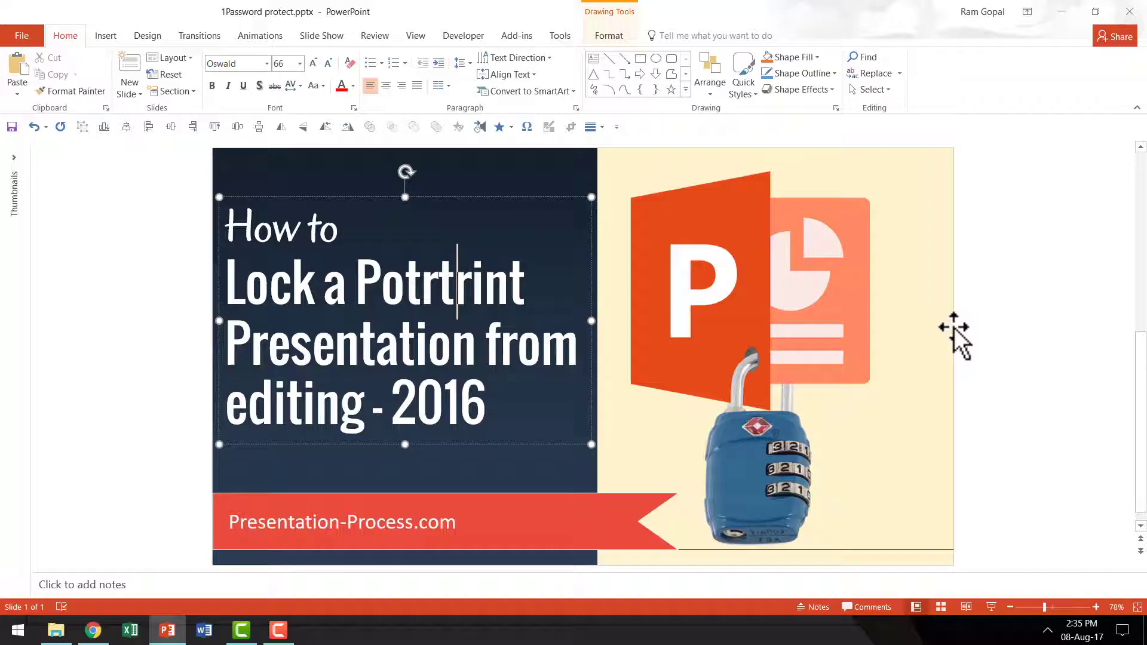
key(ctrl+z)
click(1089, 323)
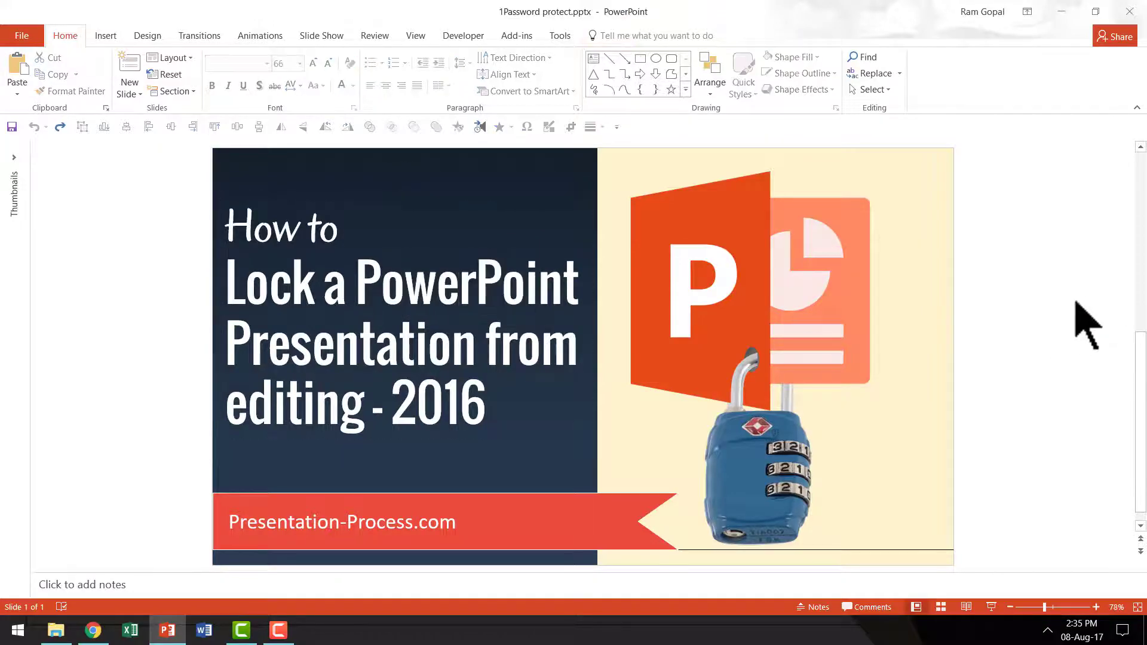